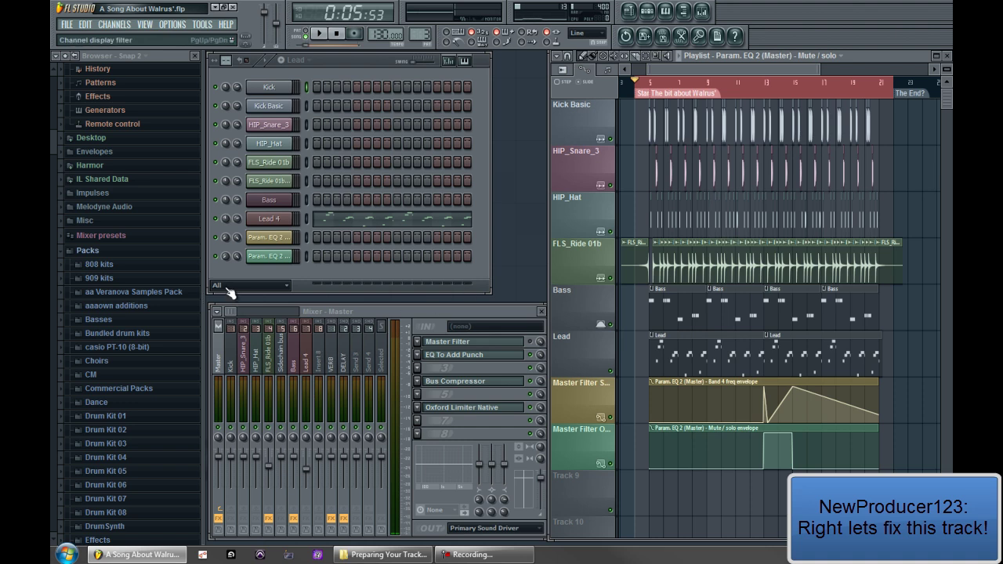
- Review the Master Filter, Oxford Limiter and Bus Compressor settings on the master mixer track, closing each plugin window
{"action": "left_click", "coordinate": [228, 337]}
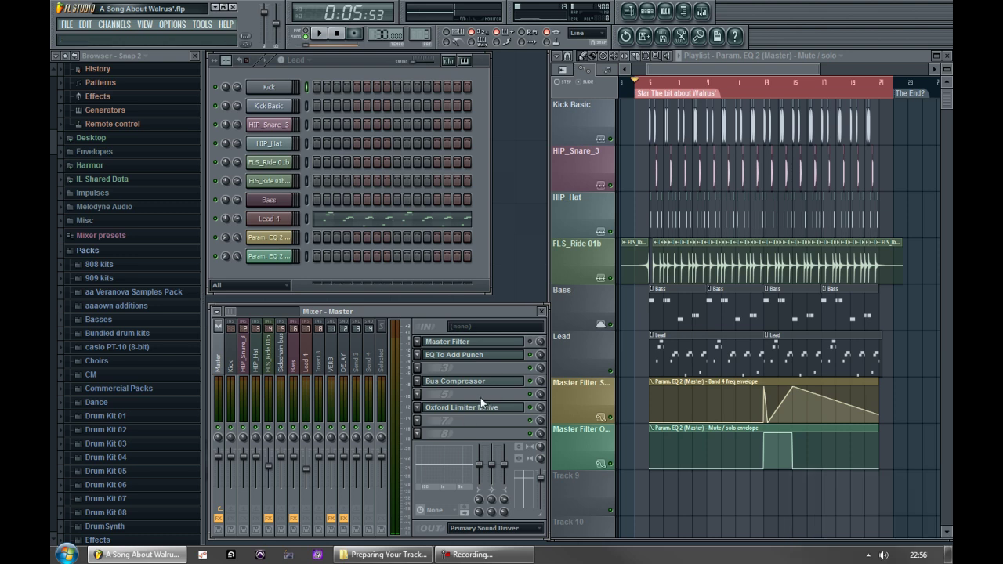
{"action": "left_click", "coordinate": [448, 344]}
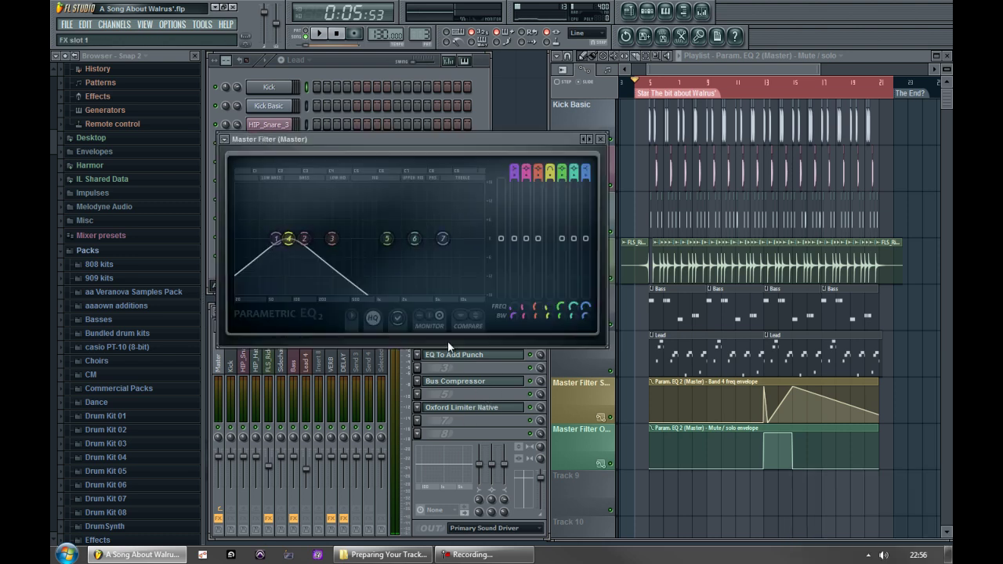
{"action": "left_click", "coordinate": [600, 139]}
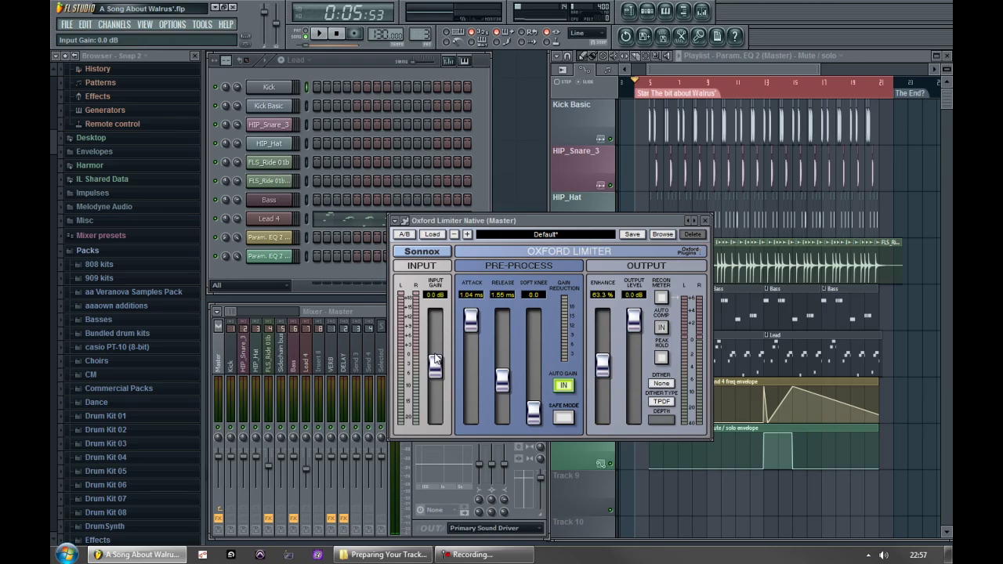
{"action": "left_click", "coordinate": [708, 225]}
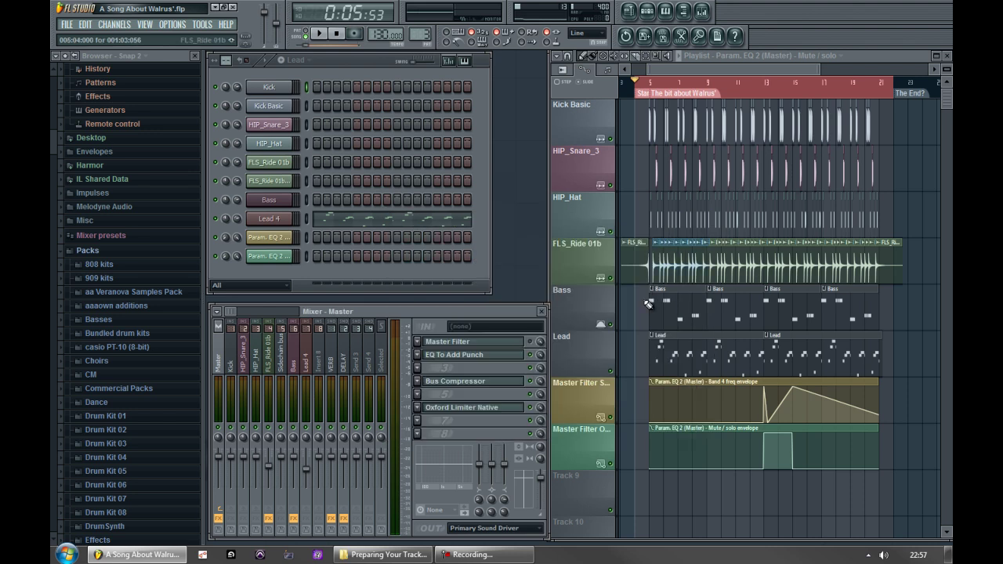
{"action": "left_click", "coordinate": [490, 383]}
{"action": "left_click_drag", "start_coordinate": [562, 235], "coordinate": [590, 142]}
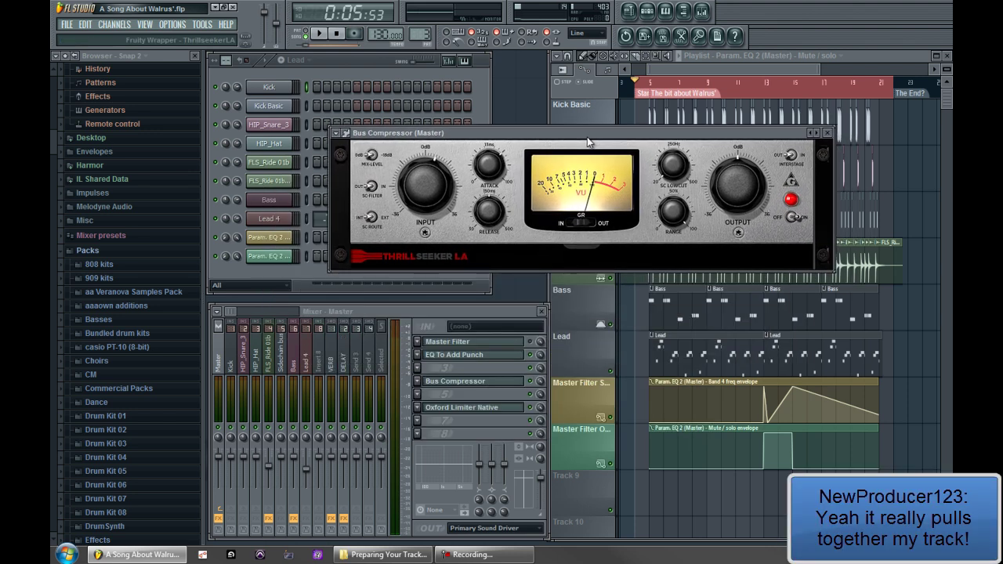
{"action": "left_click_drag", "start_coordinate": [589, 143], "coordinate": [588, 172]}
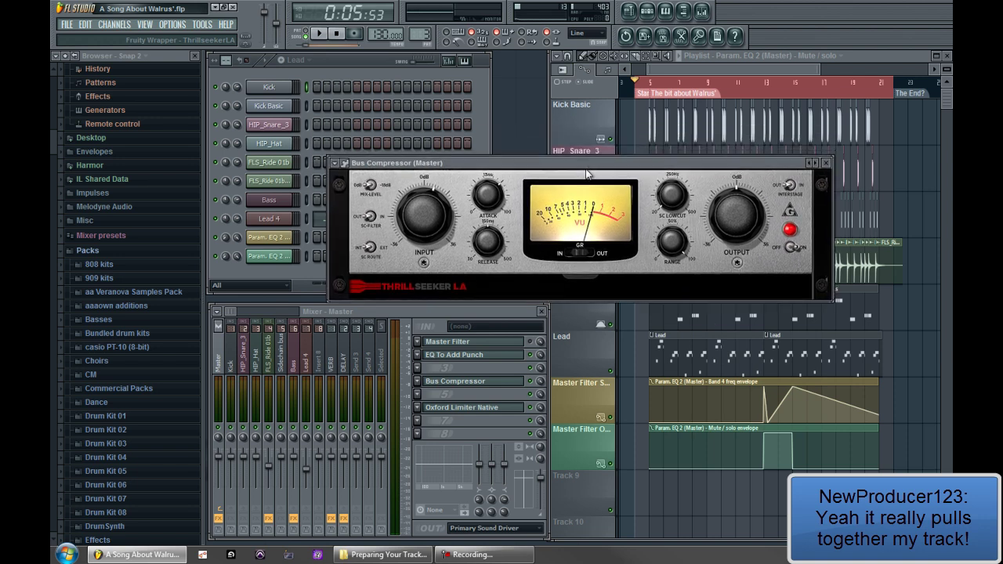
{"action": "left_click", "coordinate": [828, 165]}
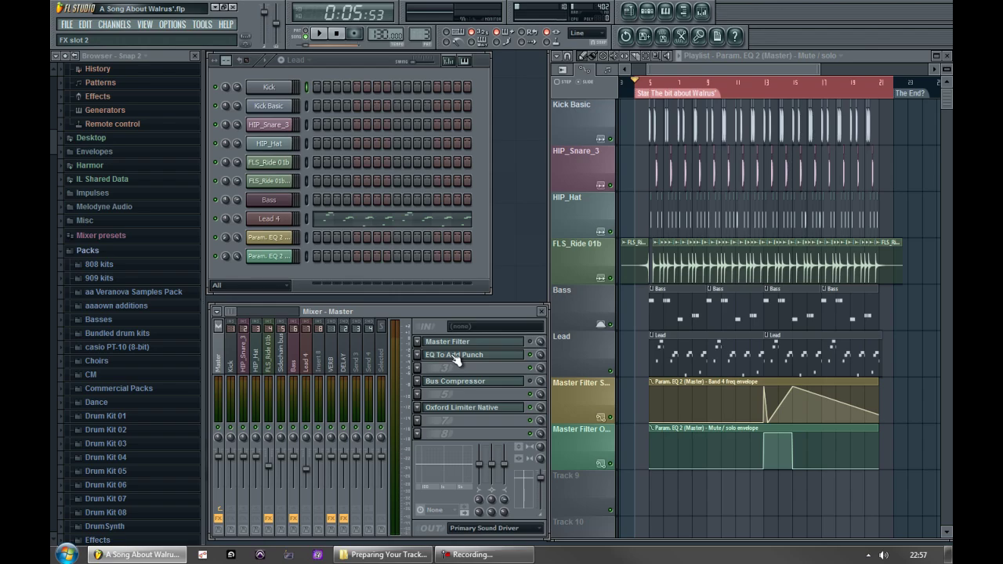
- Open the EQ To Add Punch effect on the master mixer track and remove it from its slot
{"action": "left_click", "coordinate": [450, 354]}
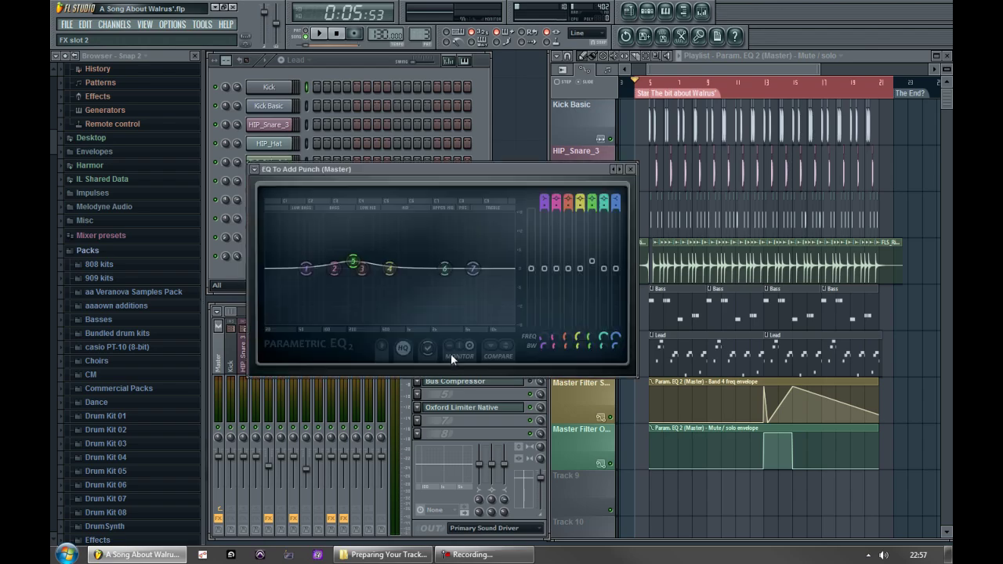
{"action": "left_click", "coordinate": [466, 396]}
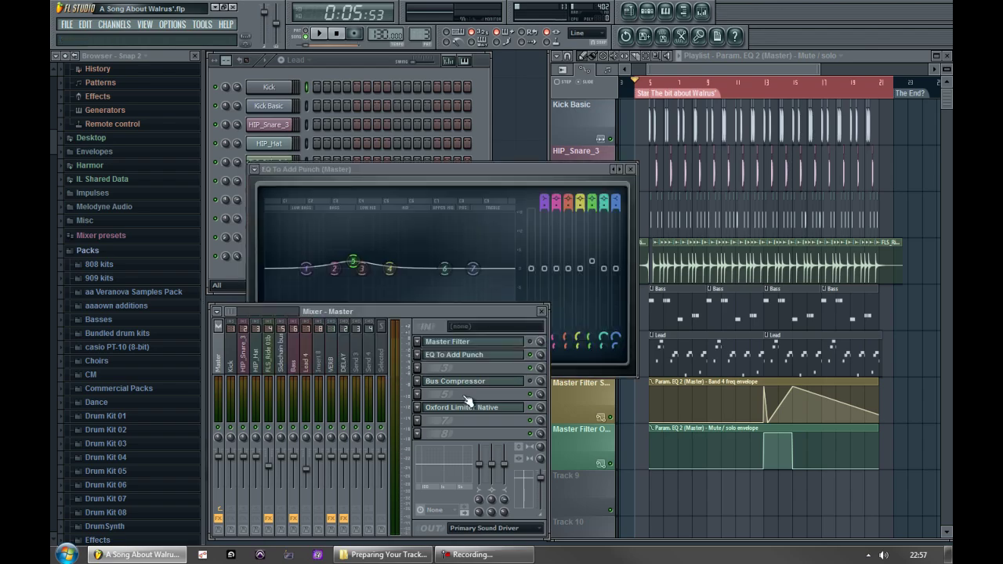
{"action": "left_click", "coordinate": [417, 355]}
{"action": "mouse_move", "coordinate": [460, 302]}
{"action": "left_click", "coordinate": [553, 79]}
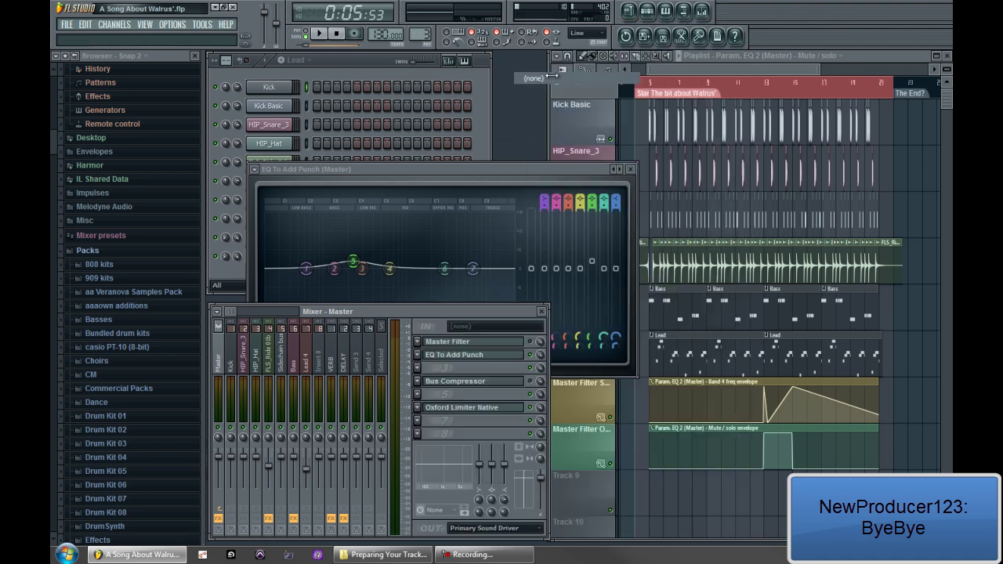
- Inspect the Master Filter on the master track and check the effect chain at about bar 12 and at the song's start
{"action": "left_click", "coordinate": [441, 342]}
{"action": "left_click_drag", "start_coordinate": [405, 140], "coordinate": [471, 156]}
{"action": "left_click", "coordinate": [665, 155]}
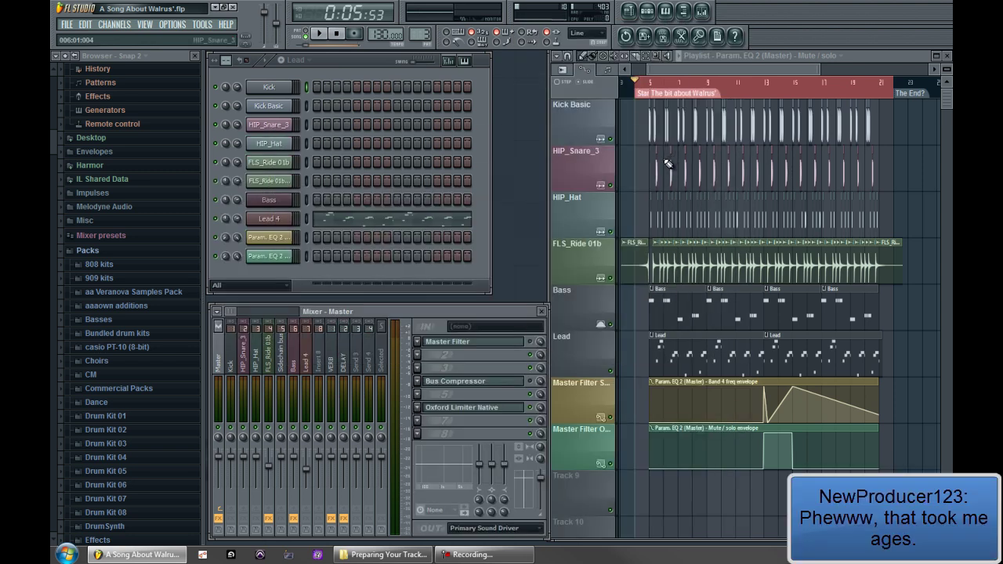
{"action": "left_click_drag", "start_coordinate": [773, 89], "coordinate": [750, 89]}
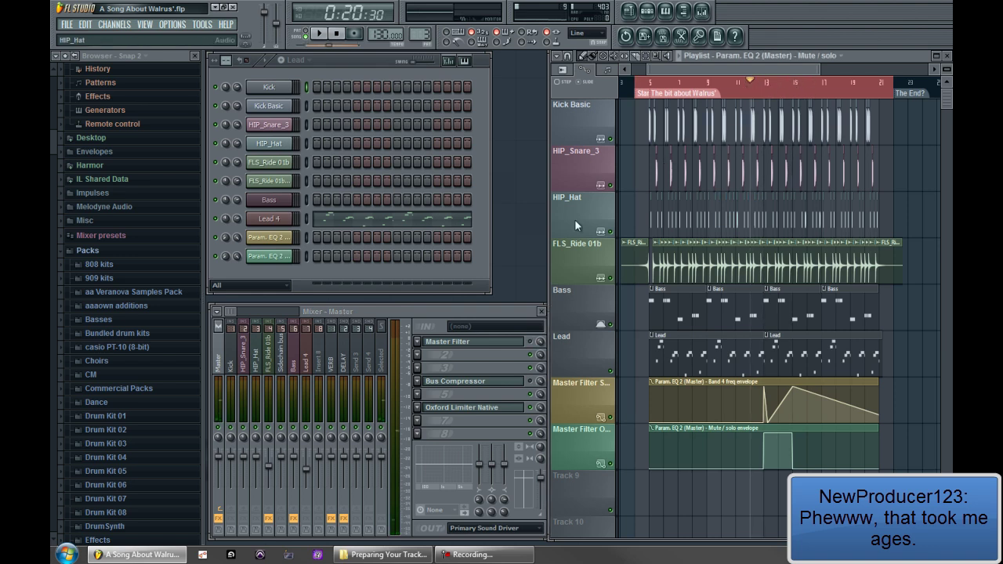
{"action": "left_click", "coordinate": [635, 86]}
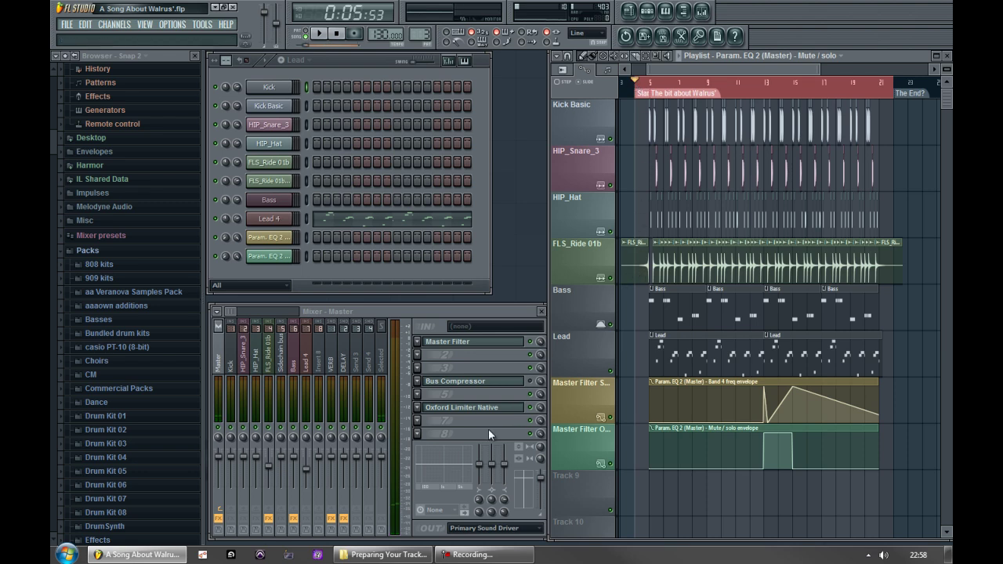
- Open the Oxford Limiter Native on the master mixer track and remove it from its slot
{"action": "left_click", "coordinate": [462, 408]}
{"action": "left_click_drag", "start_coordinate": [470, 216], "coordinate": [470, 127]}
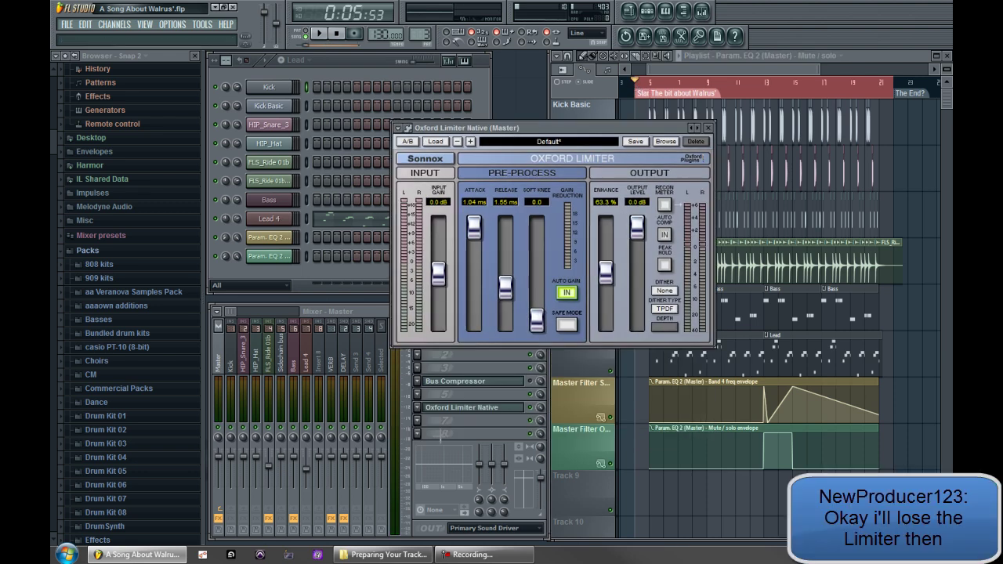
{"action": "left_click", "coordinate": [417, 408]}
{"action": "mouse_move", "coordinate": [452, 314]}
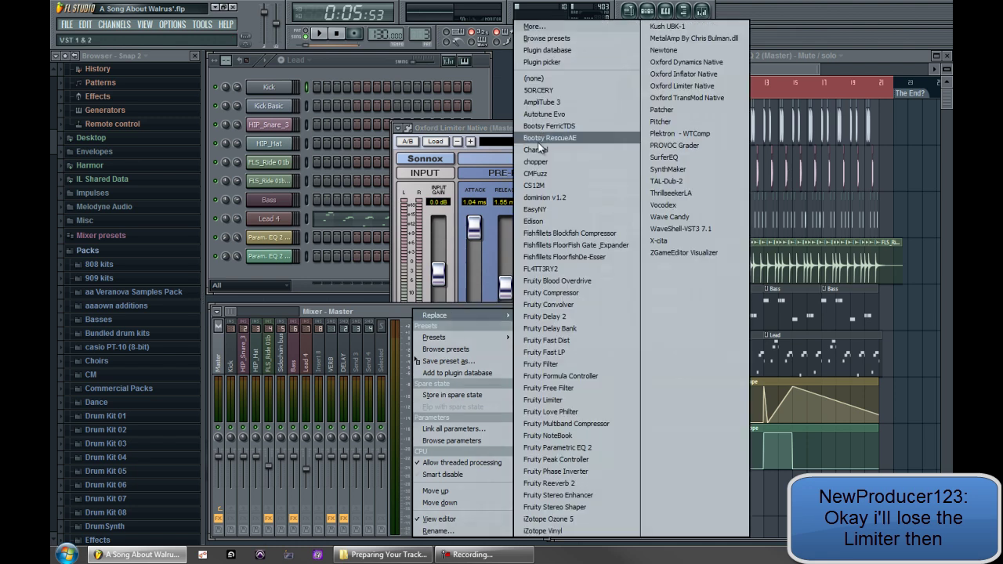
{"action": "left_click", "coordinate": [540, 79]}
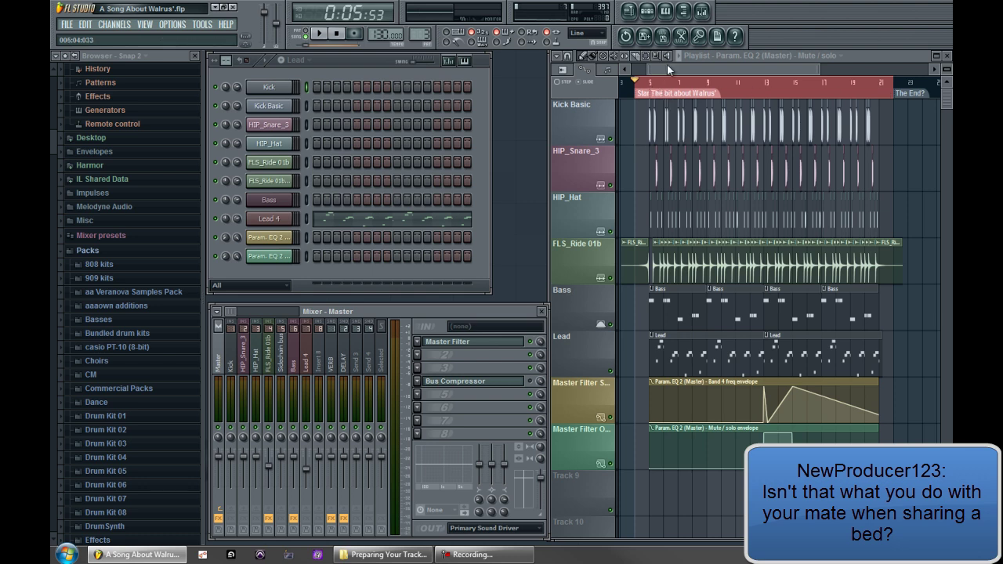
- Examine the arrangement in the playlist, from the master filter automation to the last clips around the end marker
{"action": "scroll", "coordinate": [619, 467], "scroll_direction": "up", "scroll_amount": 4}
{"action": "scroll", "coordinate": [578, 457], "scroll_direction": "up", "scroll_amount": 4}
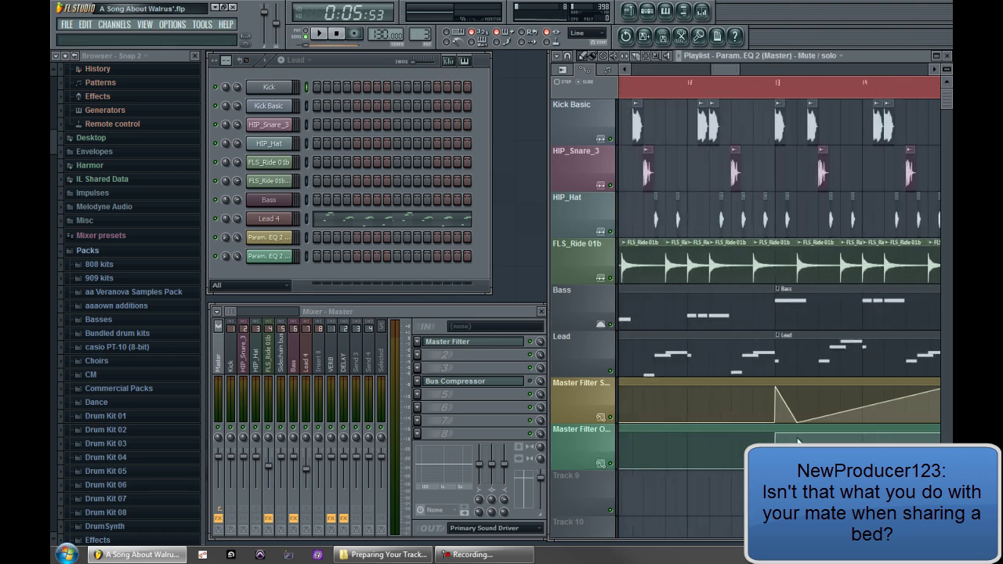
{"action": "key", "text": "Page_Down"}
{"action": "key", "text": "Page_Down"}
{"action": "key", "text": "Page_Down"}
{"action": "key", "text": "Page_Down"}
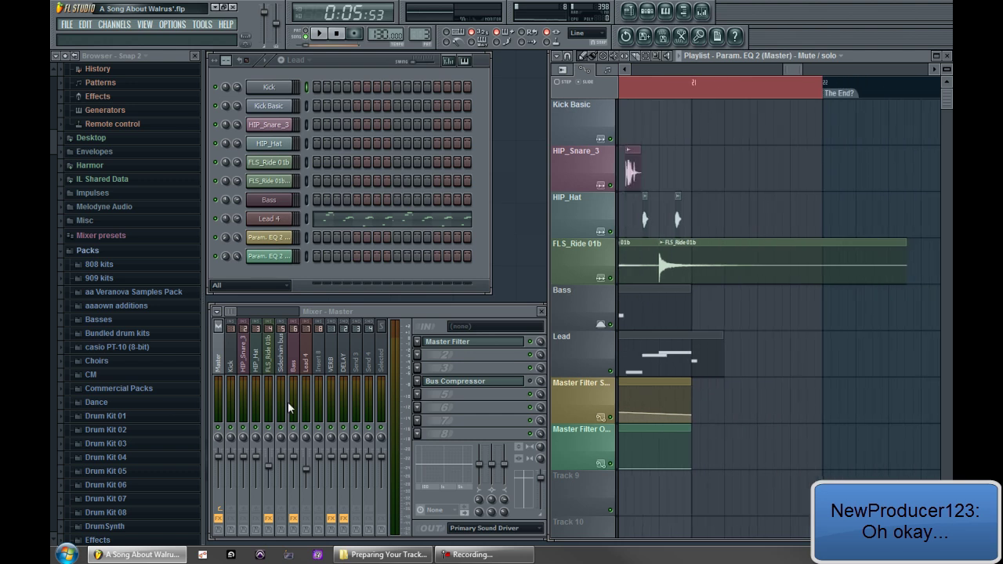
{"action": "key", "text": "Page_Up"}
{"action": "key", "text": "Page_Up"}
{"action": "key", "text": "Page_Up"}
{"action": "key", "text": "Page_Up"}
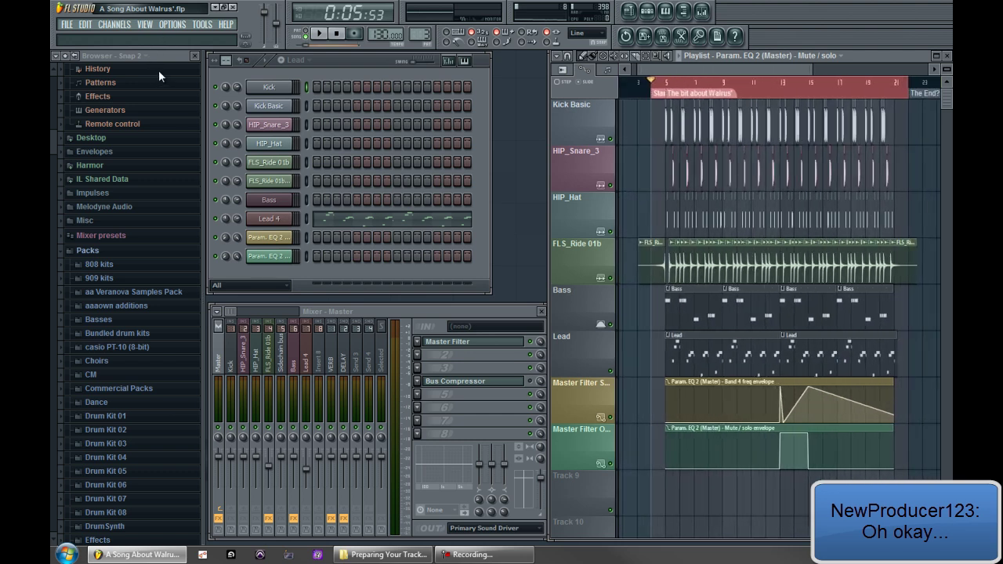
{"action": "key", "text": "Page_Up"}
{"action": "key", "text": "Page_Up"}
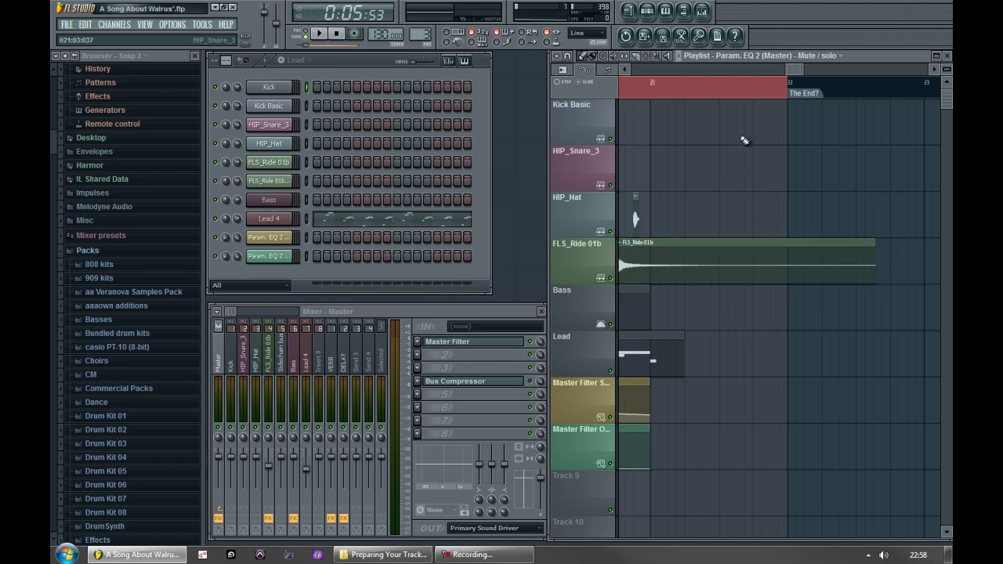
{"action": "key", "text": "Page_Down"}
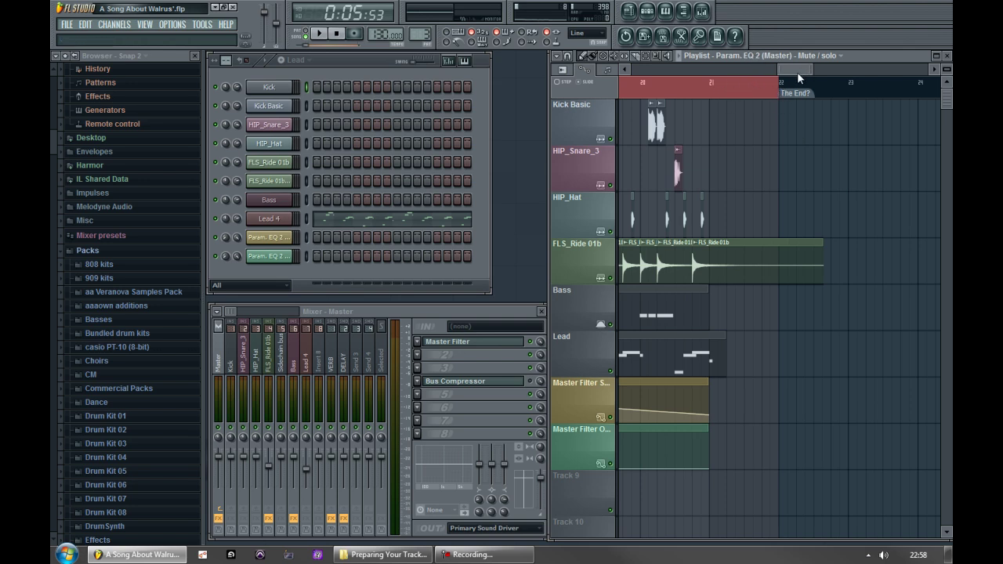
- Extend the playlist time selection from just before bar 3 to bar 24 and add a marker named "The END" at bar 24
{"action": "left_click_drag", "start_coordinate": [797, 72], "coordinate": [651, 117]}
{"action": "left_click_drag", "start_coordinate": [694, 90], "coordinate": [938, 93]}
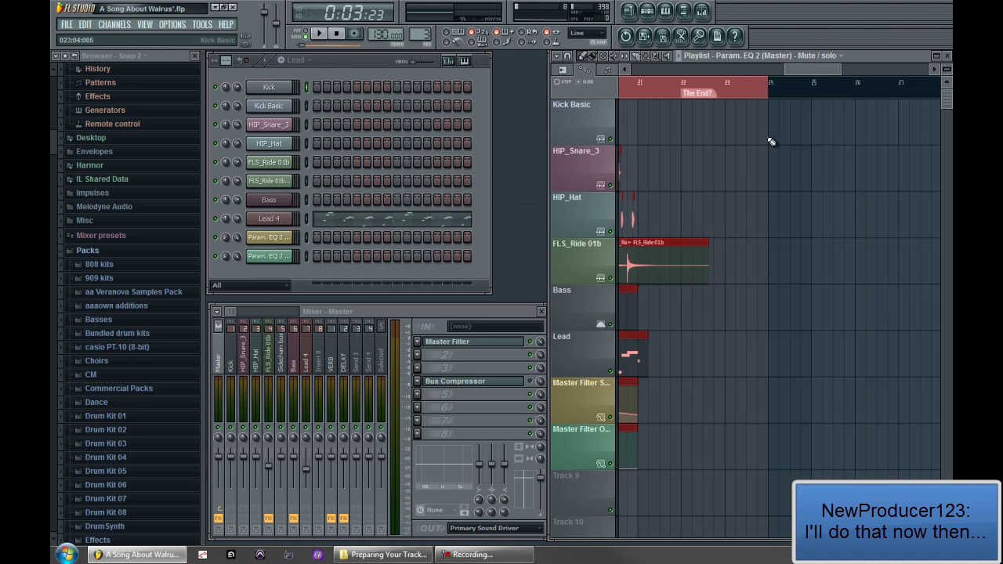
{"action": "key", "text": "alt+t"}
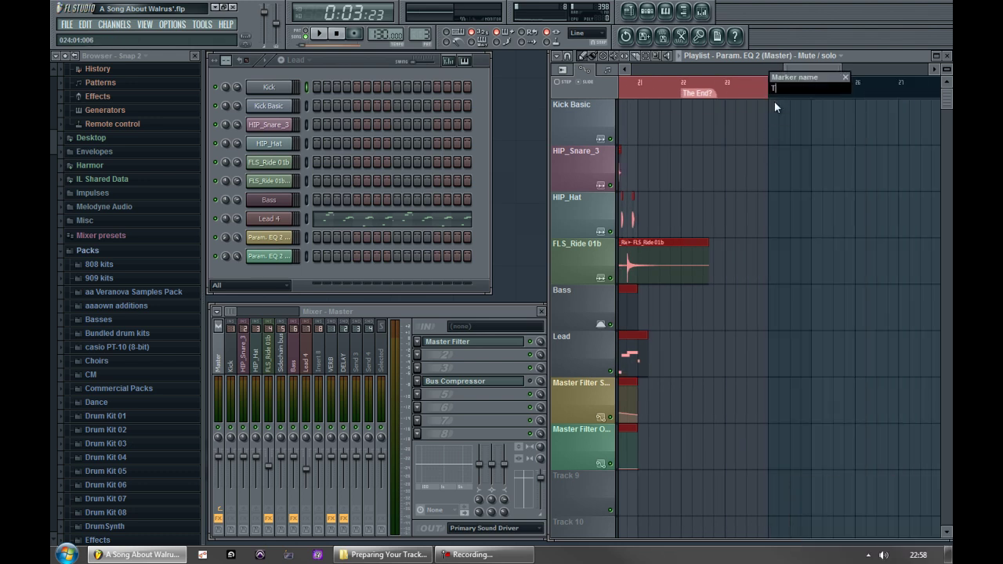
{"action": "type", "text": "The END"}
{"action": "key", "text": "Return"}
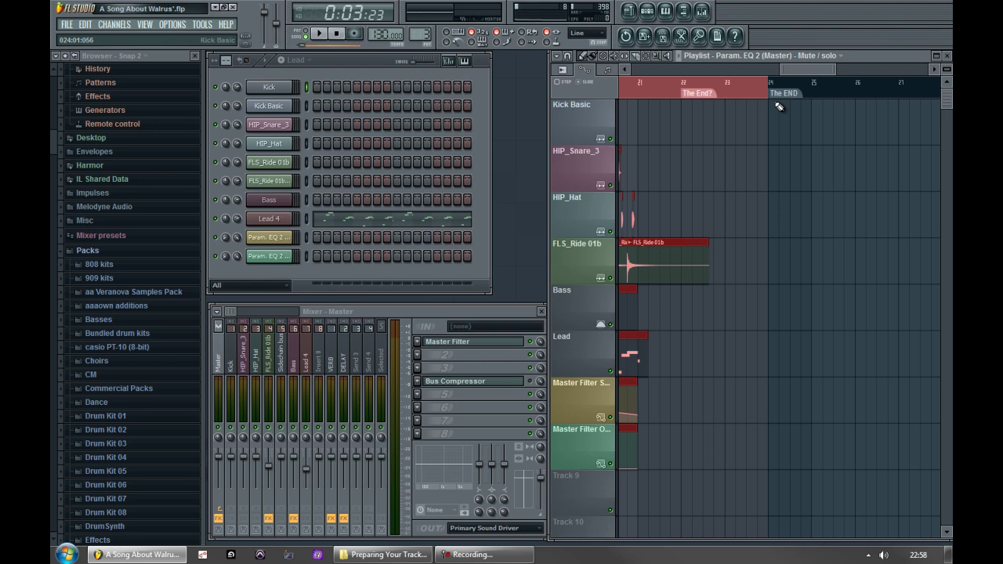
- Add a marker named "The START" at the beginning of the time selection, just before bar 3
{"action": "scroll", "coordinate": [768, 123], "scroll_direction": "down", "scroll_amount": 5}
{"action": "scroll", "coordinate": [652, 114], "scroll_direction": "up", "scroll_amount": 5}
{"action": "right_click", "coordinate": [664, 95]}
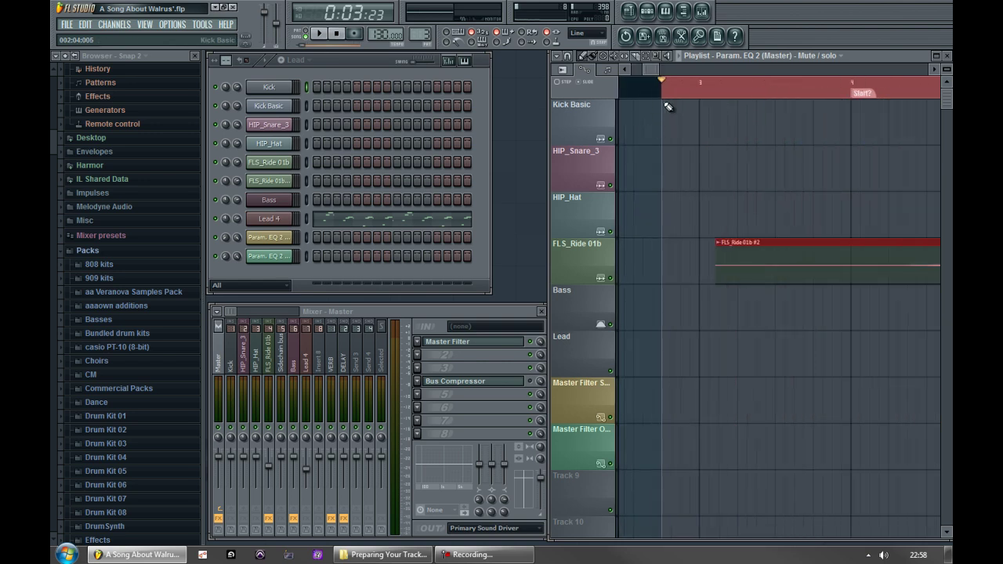
{"action": "left_click", "coordinate": [668, 104]}
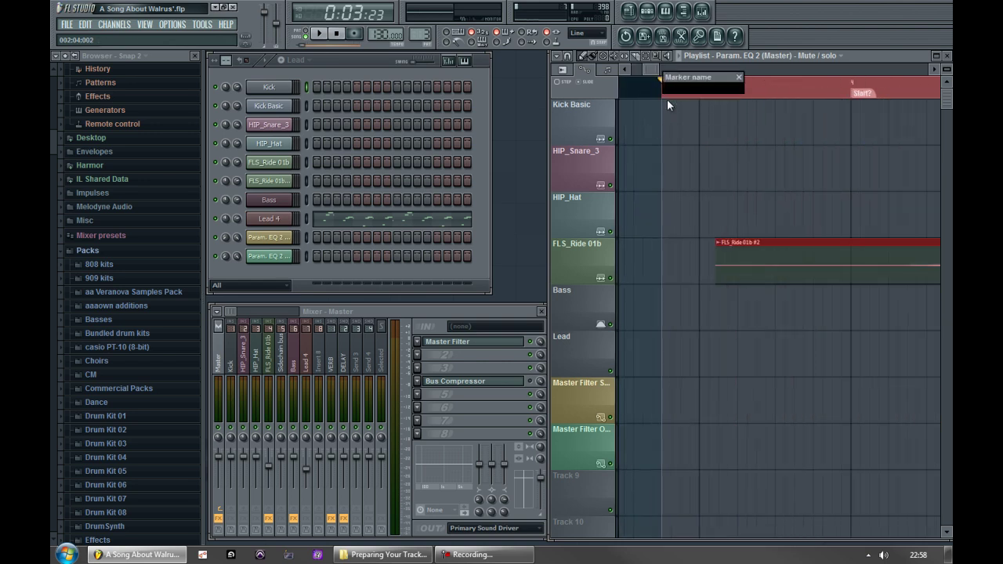
{"action": "type", "text": "The START"}
{"action": "key", "text": "Return"}
{"action": "scroll", "coordinate": [678, 134], "scroll_direction": "down", "scroll_amount": 2}
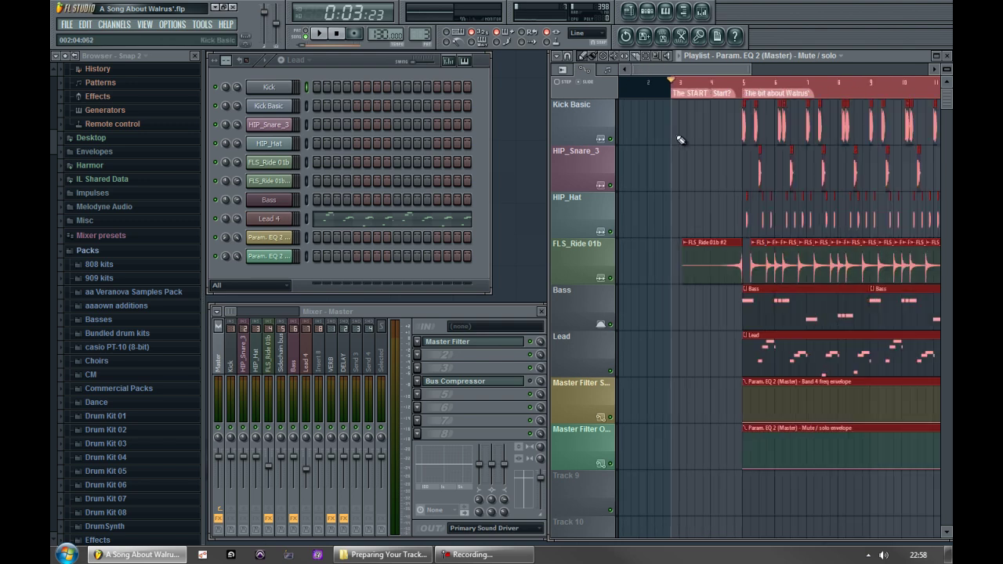
- Play the song and load Fruity Limiter into the sixth effect slot of the master mixer track
{"action": "scroll", "coordinate": [681, 139], "scroll_direction": "down", "scroll_amount": 3}
{"action": "scroll", "coordinate": [728, 363], "scroll_direction": "up", "scroll_amount": 4}
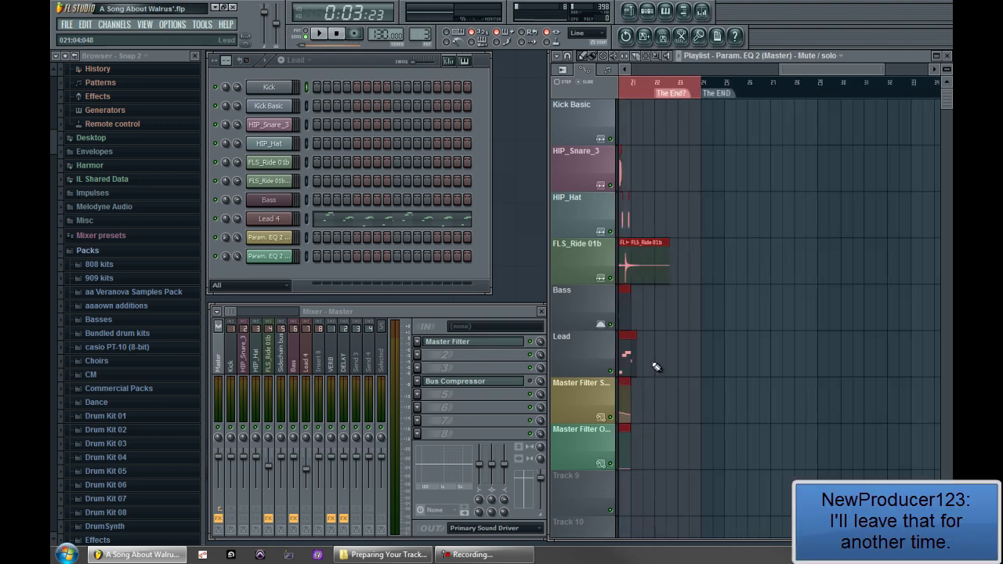
{"action": "scroll", "coordinate": [653, 370], "scroll_direction": "up", "scroll_amount": 5}
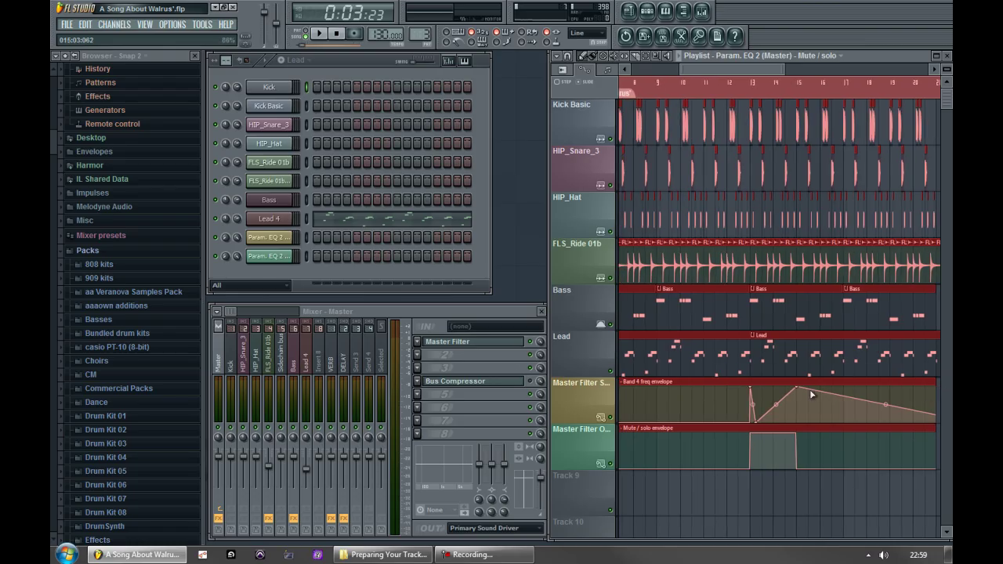
{"action": "scroll", "coordinate": [809, 389], "scroll_direction": "down", "scroll_amount": 3}
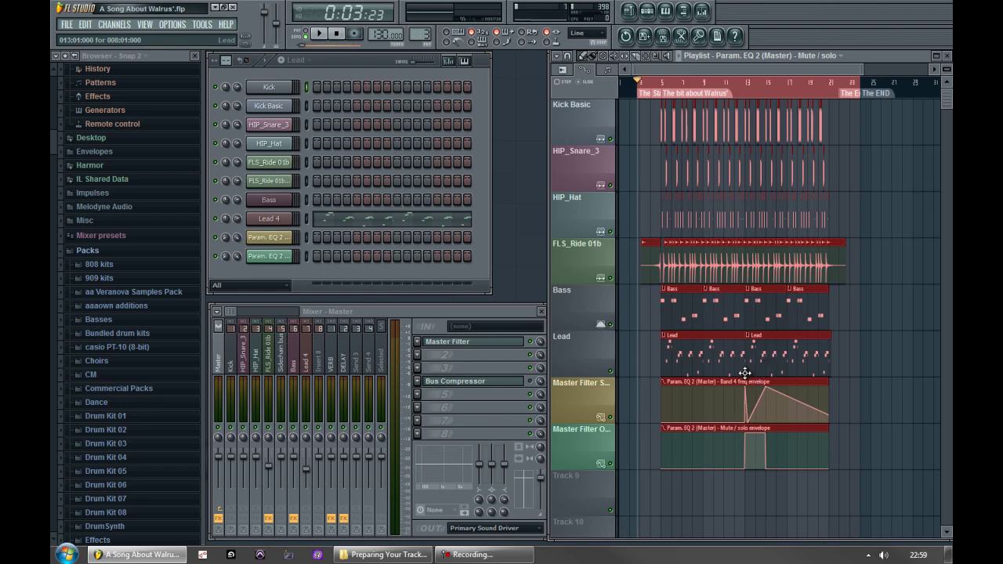
{"action": "key", "text": "space"}
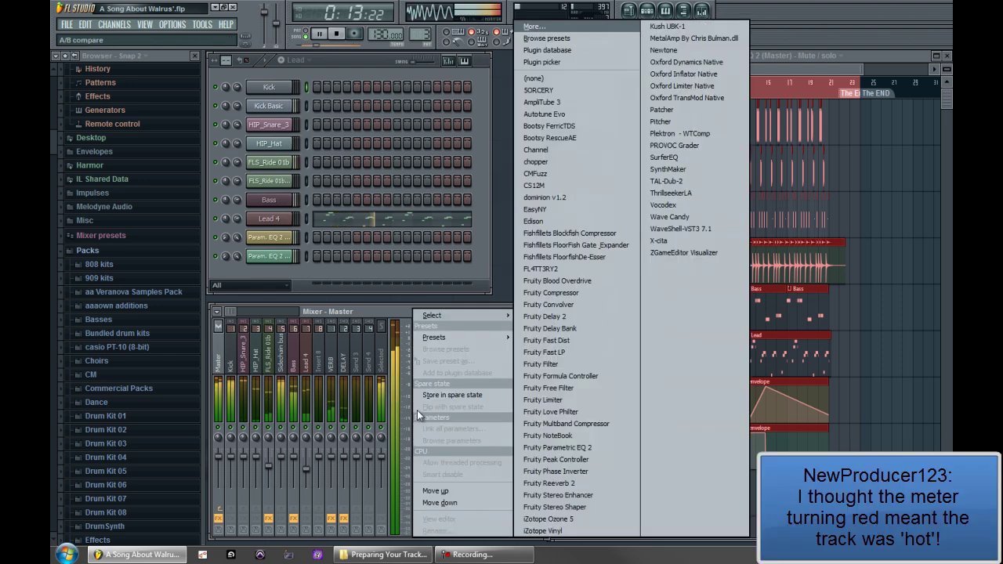
{"action": "left_click", "coordinate": [417, 407]}
{"action": "left_click", "coordinate": [551, 399]}
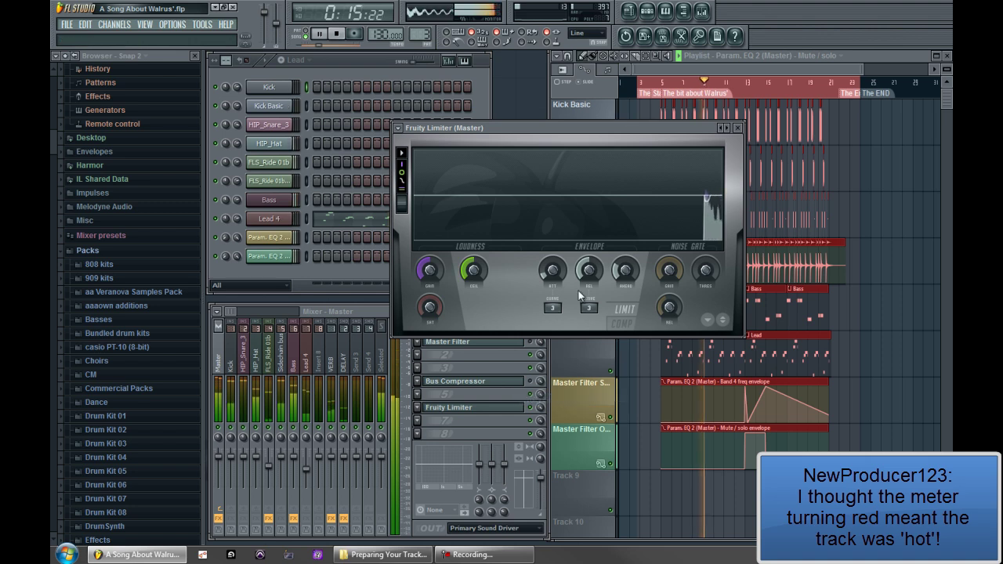
- Lower the Fruity Limiter's gain to about -10.7 dB, raise its ceiling fully, and uncover the mixer to watch the master level
{"action": "left_click_drag", "start_coordinate": [429, 278], "coordinate": [423, 351]}
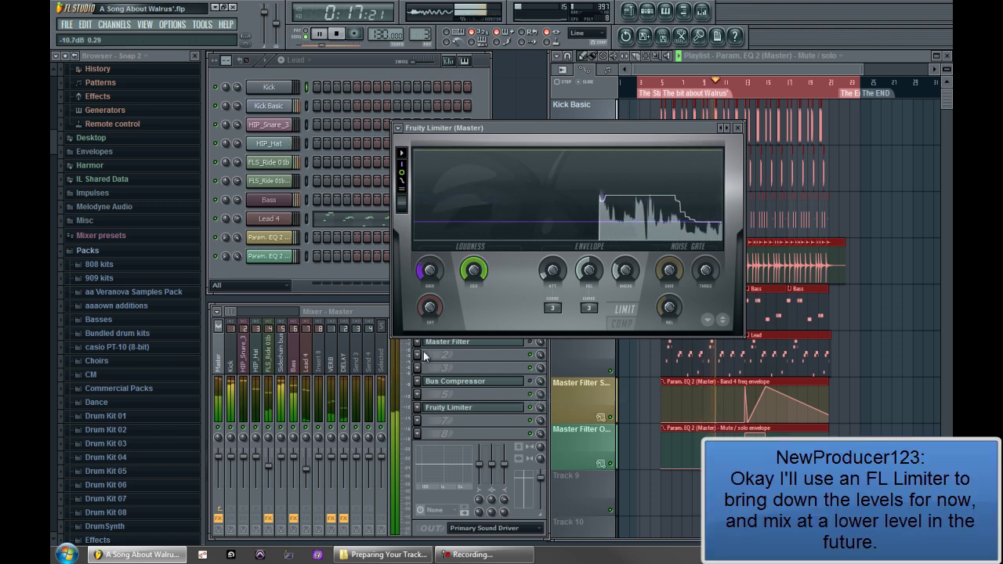
{"action": "left_click_drag", "start_coordinate": [492, 125], "coordinate": [569, 184]}
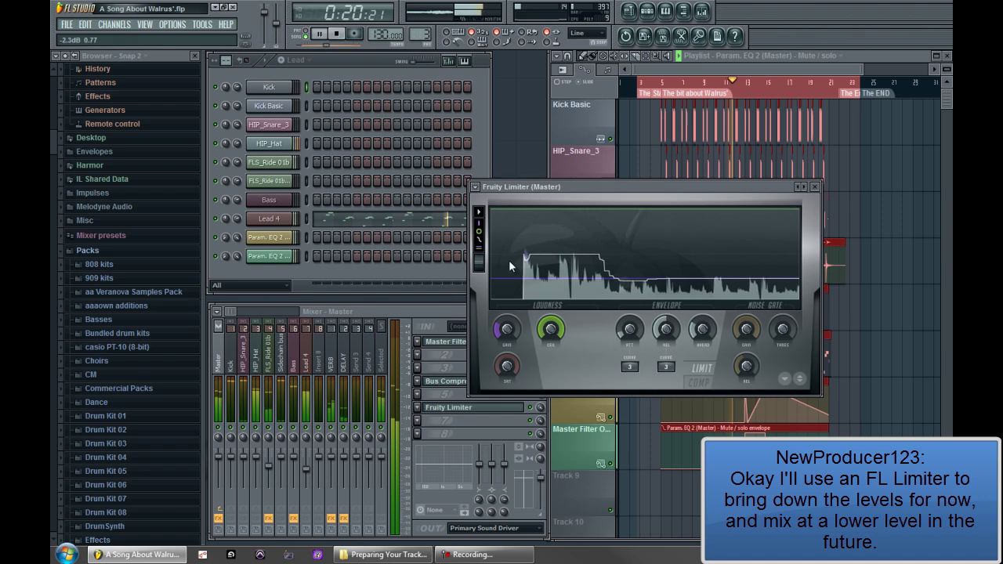
{"action": "left_click", "coordinate": [394, 401]}
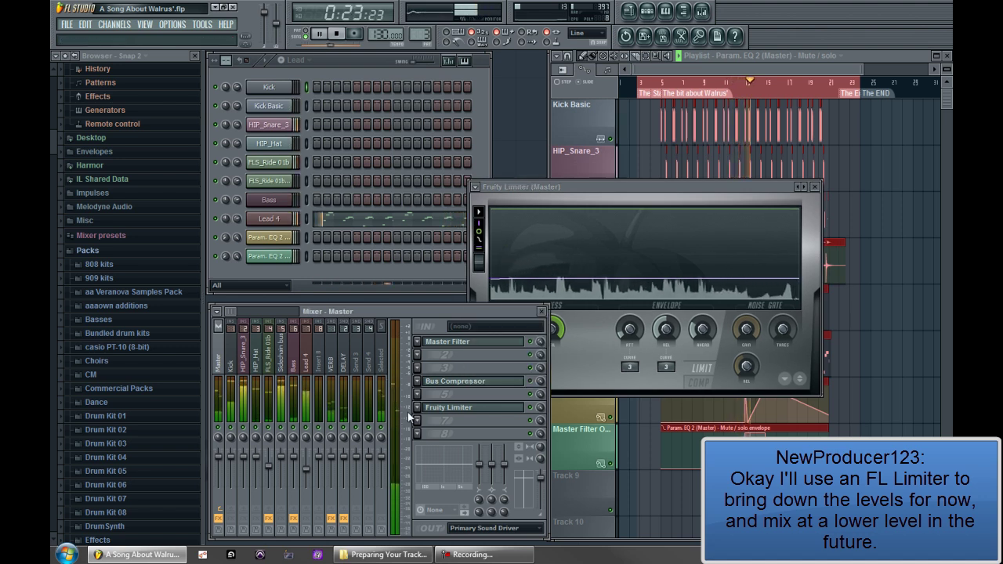
- Close the Fruity Limiter window, rename its master effect slot "Limiter to Reduce Levels", and stop playback
{"action": "left_click", "coordinate": [577, 360]}
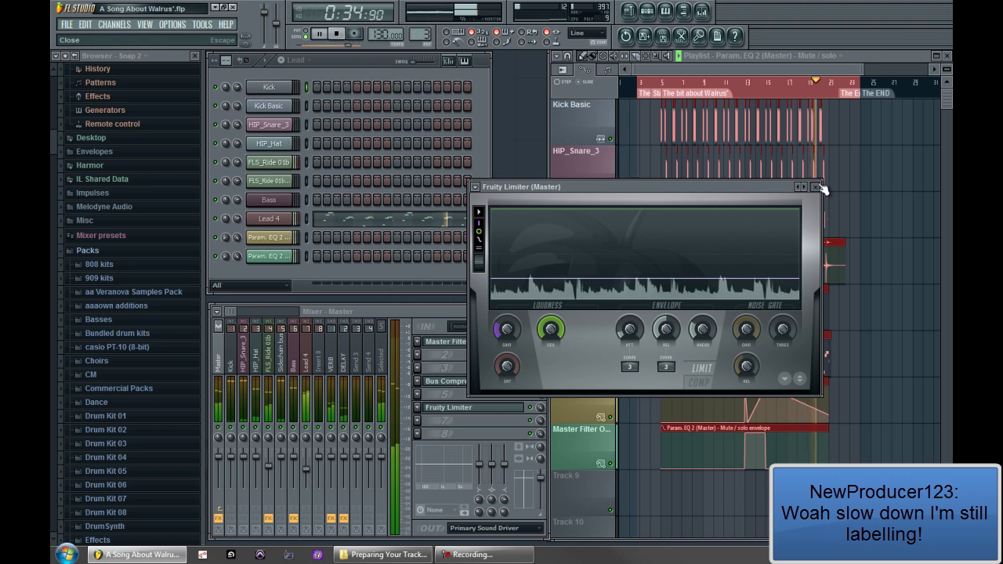
{"action": "left_click", "coordinate": [816, 187]}
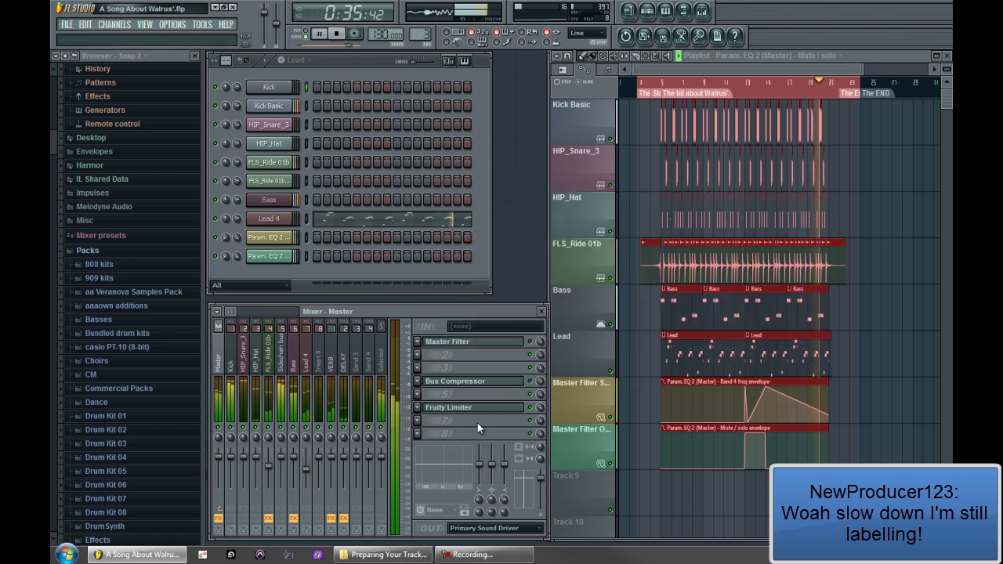
{"action": "key", "text": "F2"}
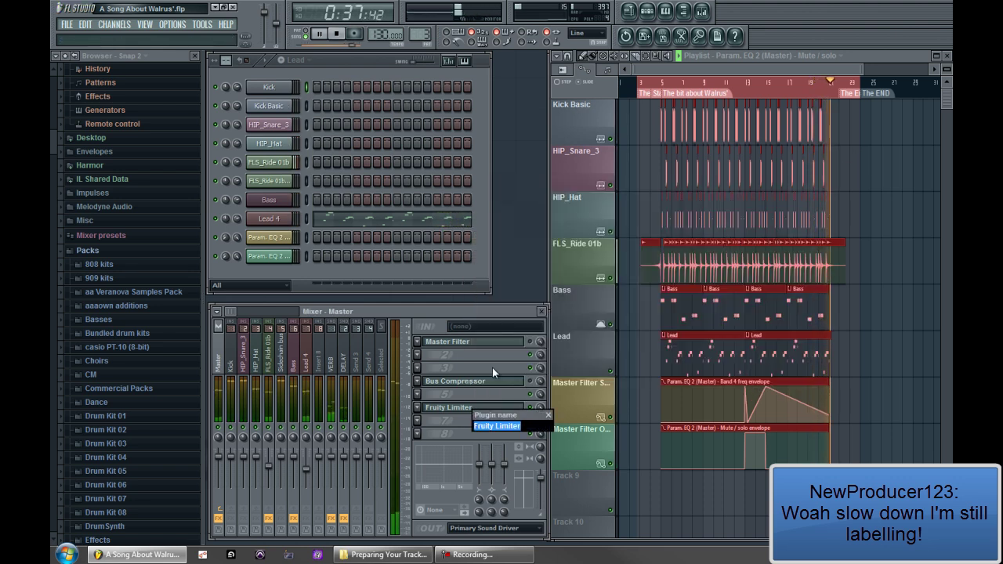
{"action": "type", "text": "Limiter to R"}
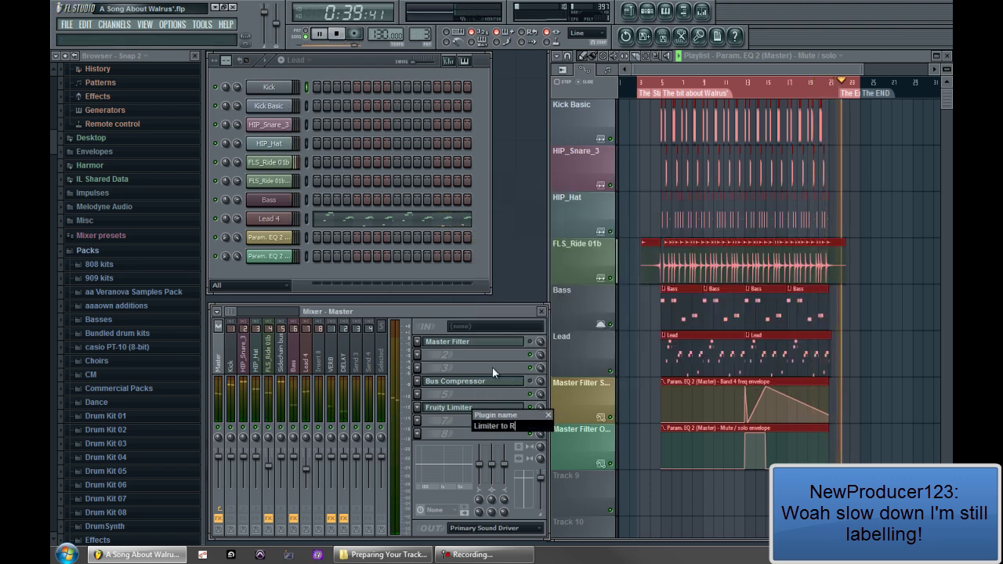
{"action": "type", "text": "educe Levels"}
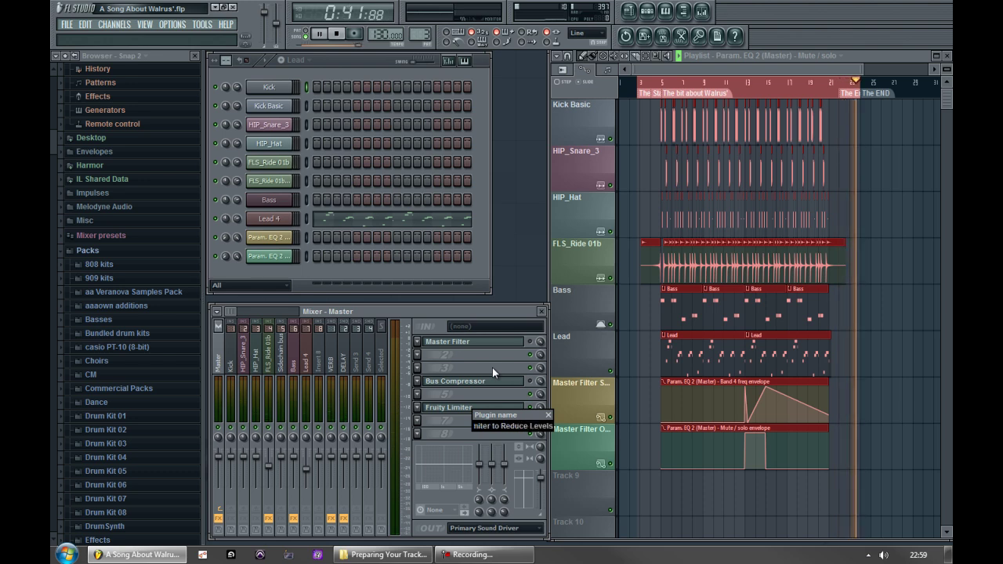
{"action": "key", "text": "Return"}
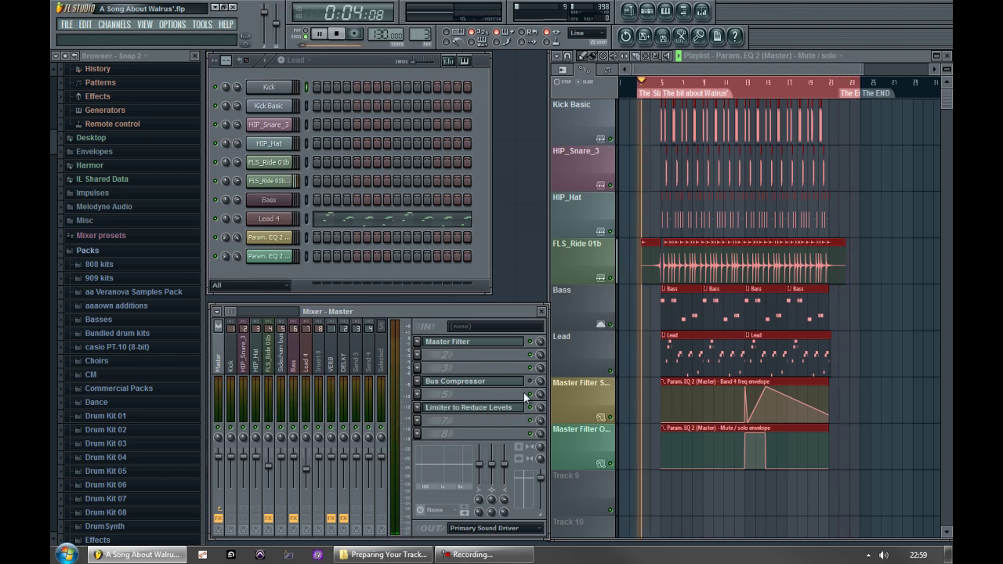
{"action": "key", "text": "space"}
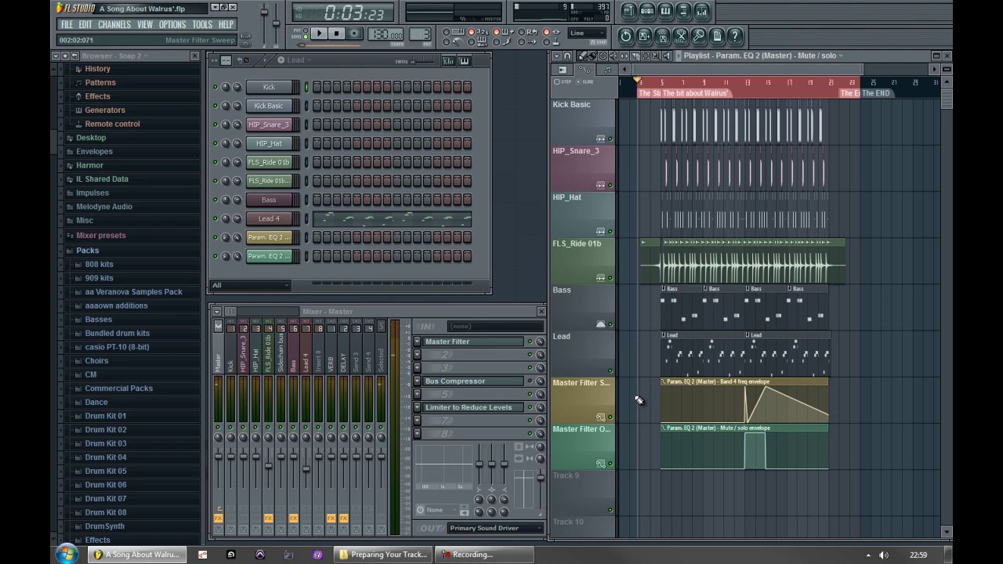
- Set up a wave file export of the song to "A Song About Walrus'.wav" in the Project folder with a WAV depth of 24Bit int
{"action": "left_click", "coordinate": [68, 24]}
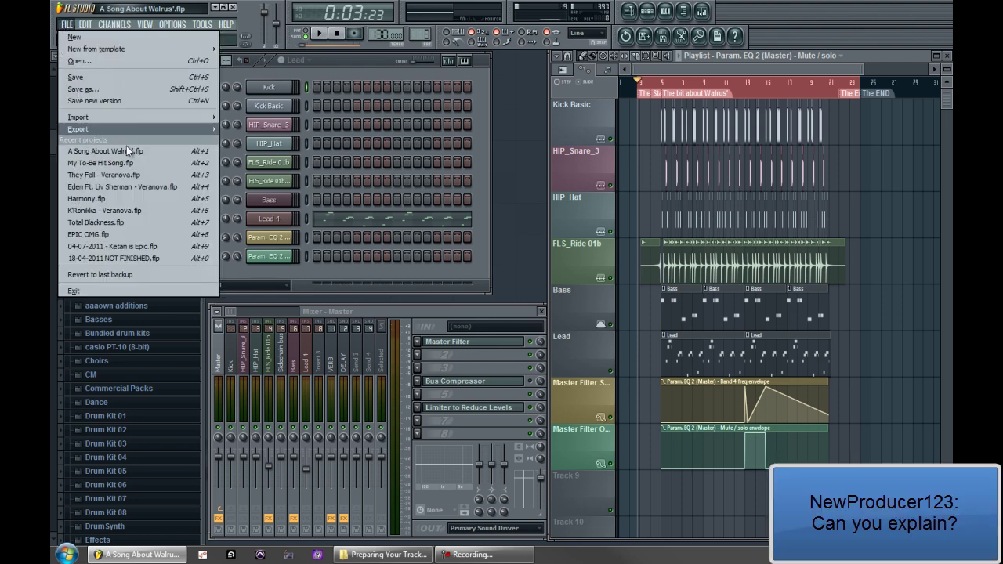
{"action": "mouse_move", "coordinate": [155, 132]}
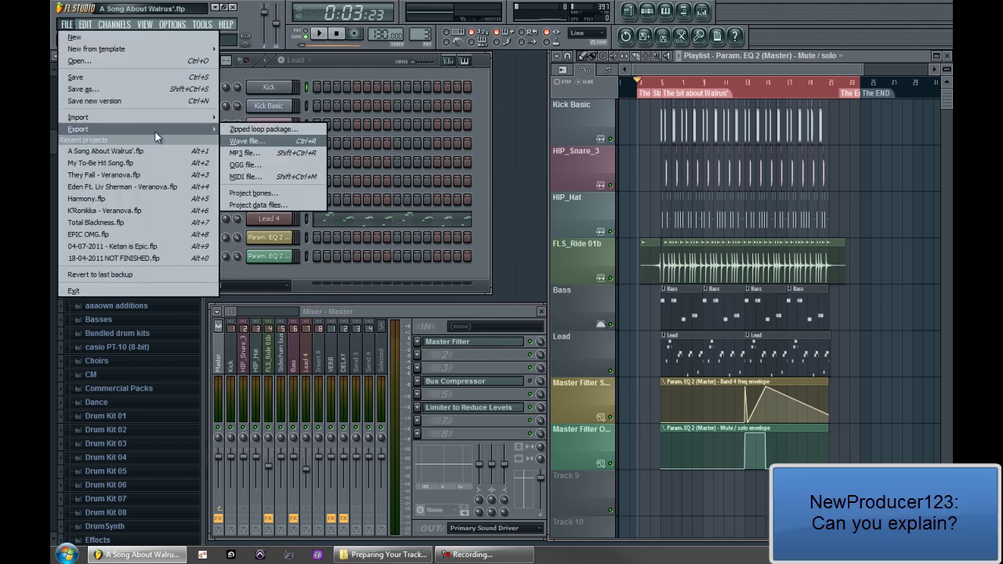
{"action": "left_click", "coordinate": [259, 142]}
{"action": "left_click", "coordinate": [518, 382]}
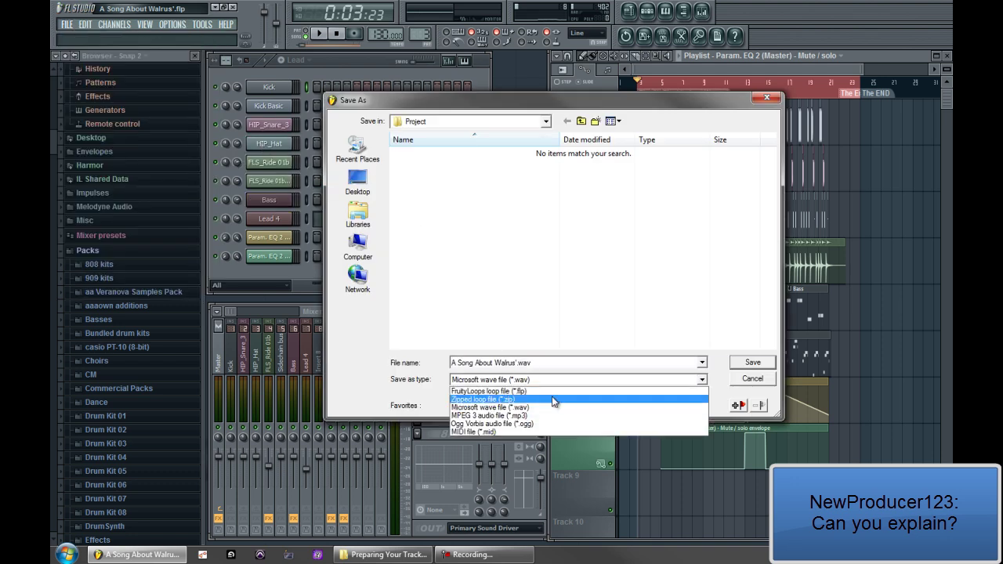
{"action": "left_click", "coordinate": [490, 390]}
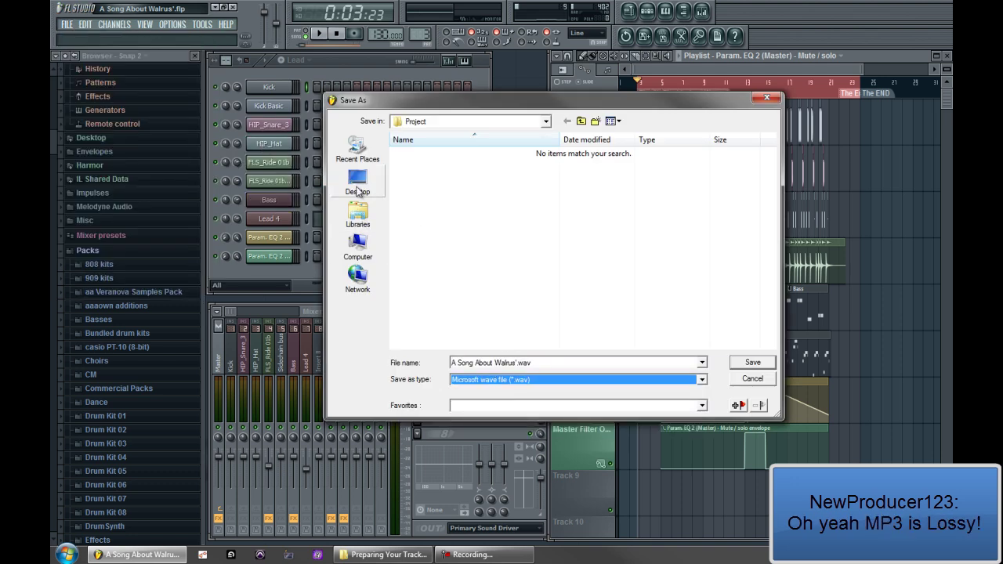
{"action": "left_click", "coordinate": [746, 362]}
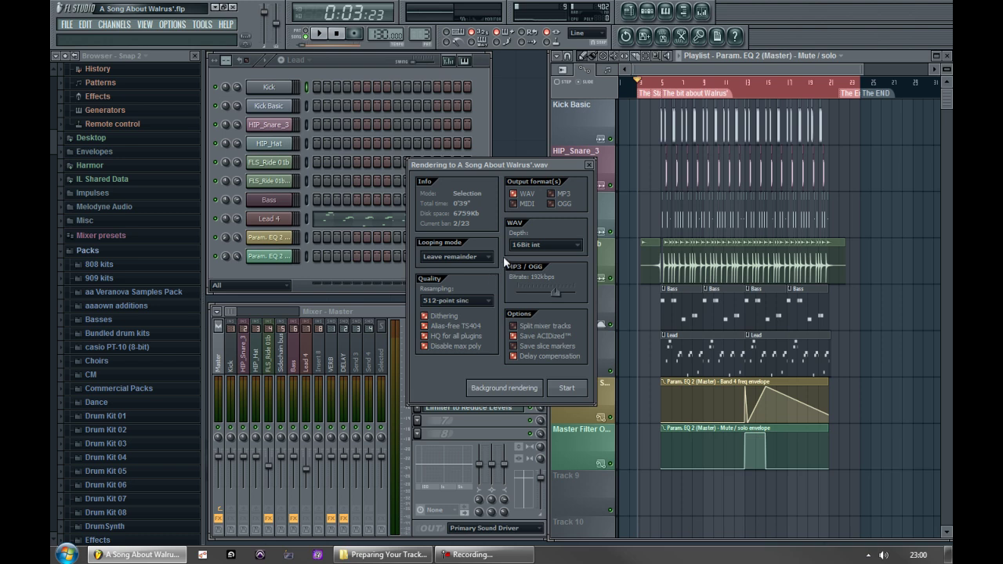
{"action": "left_click", "coordinate": [555, 244]}
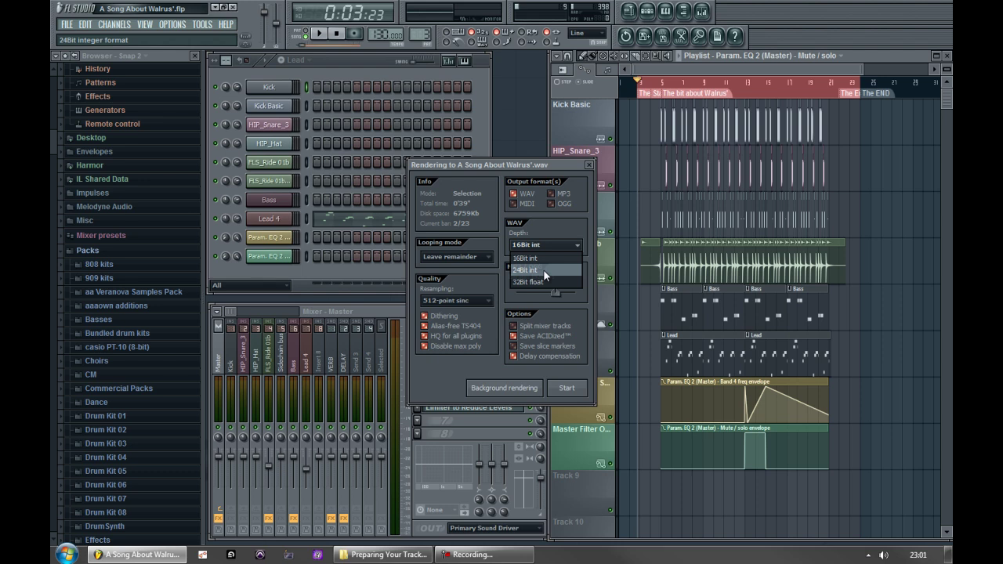
{"action": "left_click", "coordinate": [542, 269]}
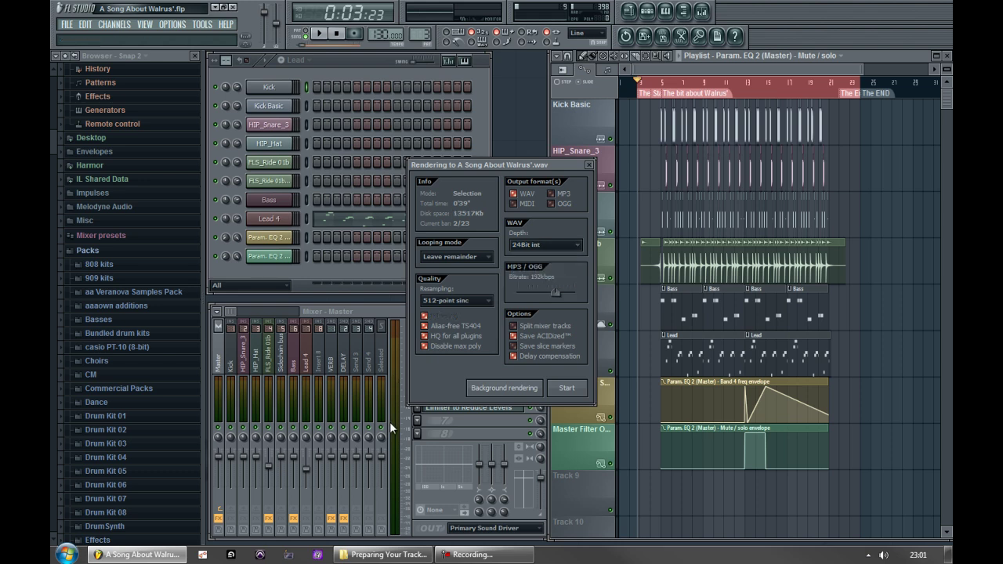